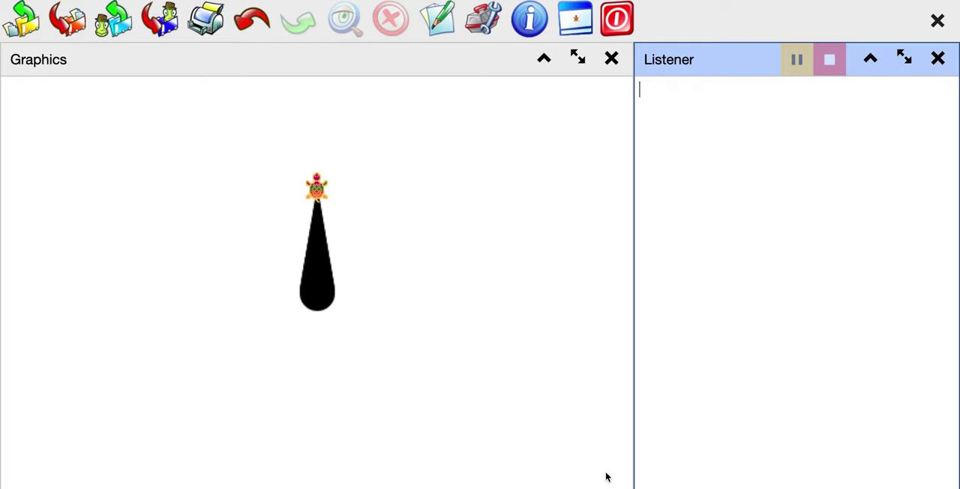
text(cs)
Step: Clear the old teardrop drawing with CS, leaving the turtle alone at home
key(Return)
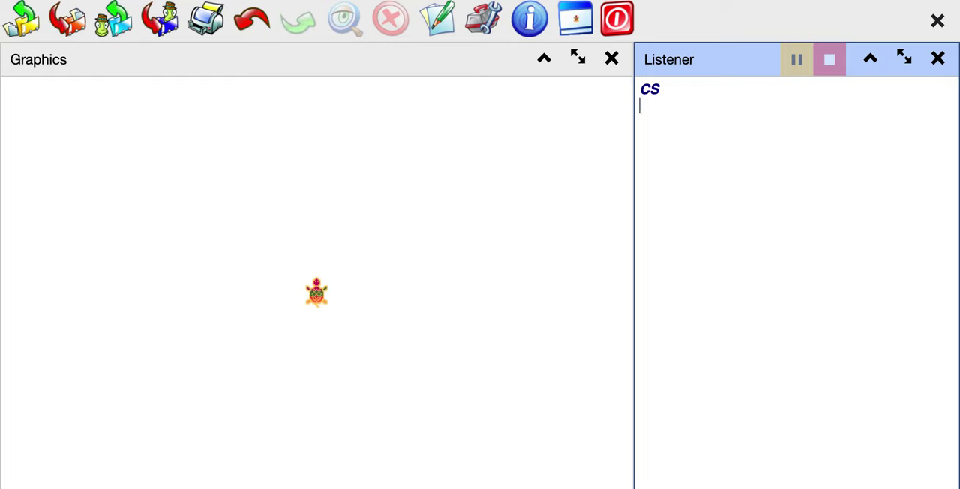
text(FD)
text(1)
text(00 RT)
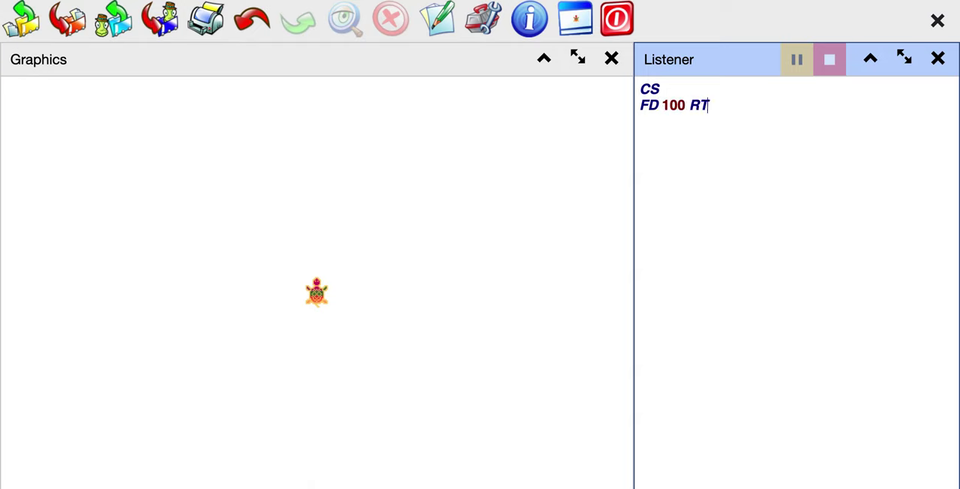
Step: Draw the four 100-step sides upward first, alternating FD 100 and RT 90
key(BackSpace)
key(BackSpace)
key(Return)
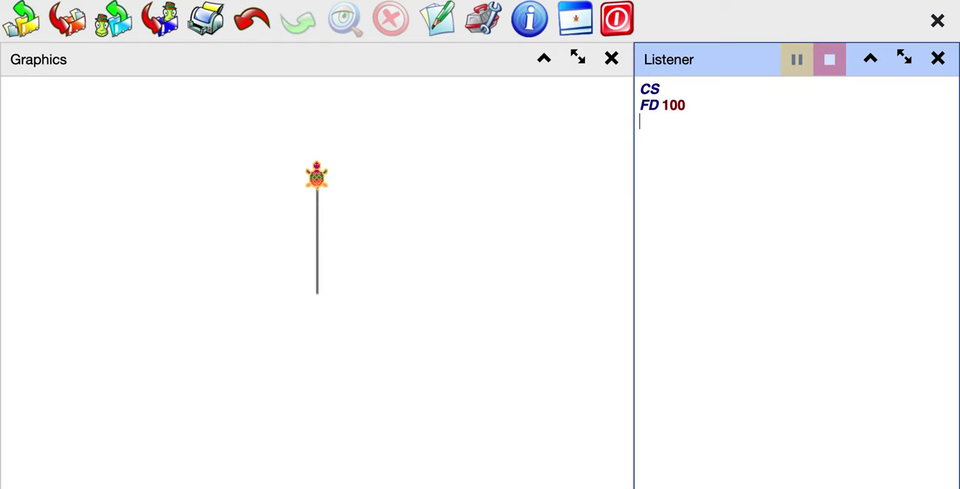
text(RT )
text(90)
key(Return)
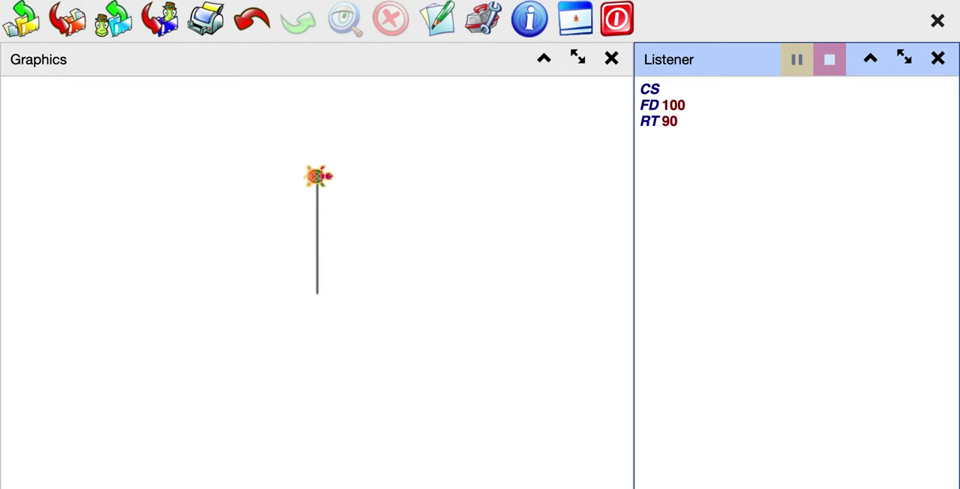
text(FD)
text( 100)
key(Return)
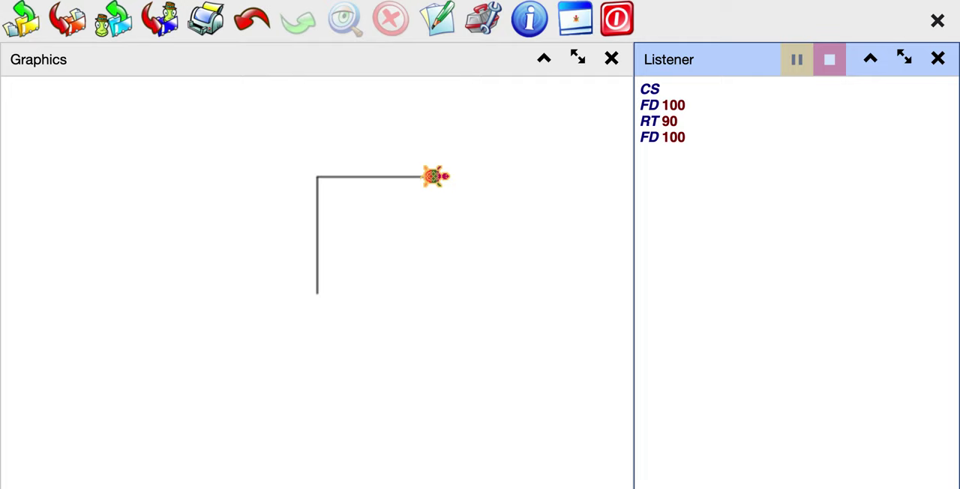
text(RT )
text(90)
key(Return)
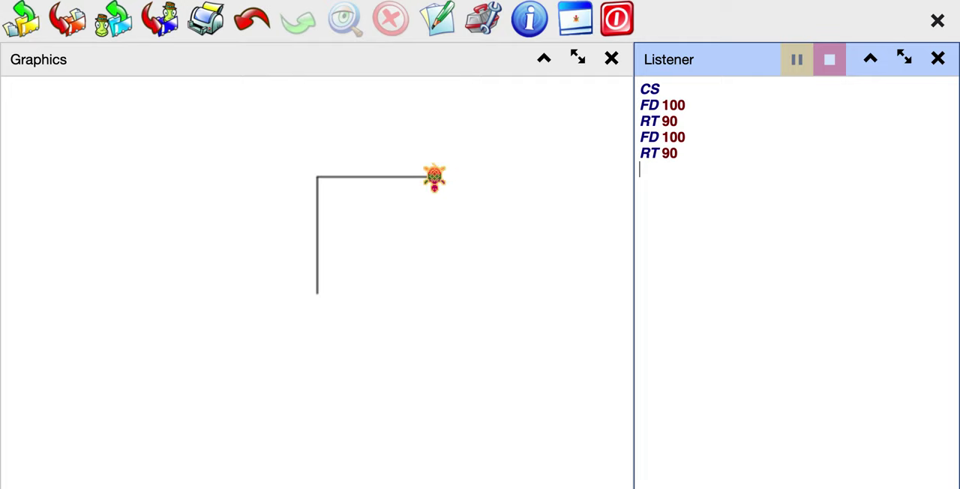
text(FD)
text( 100)
key(Return)
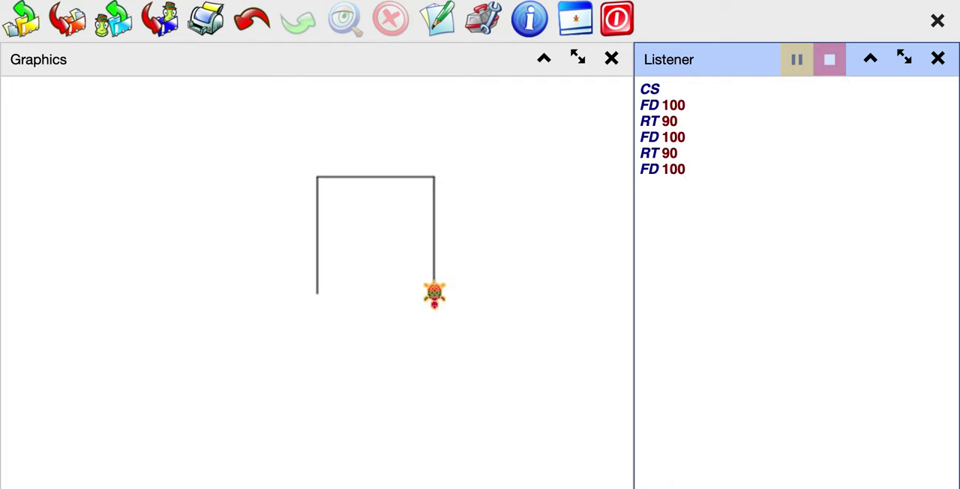
text(RT)
text( 90)
key(Return)
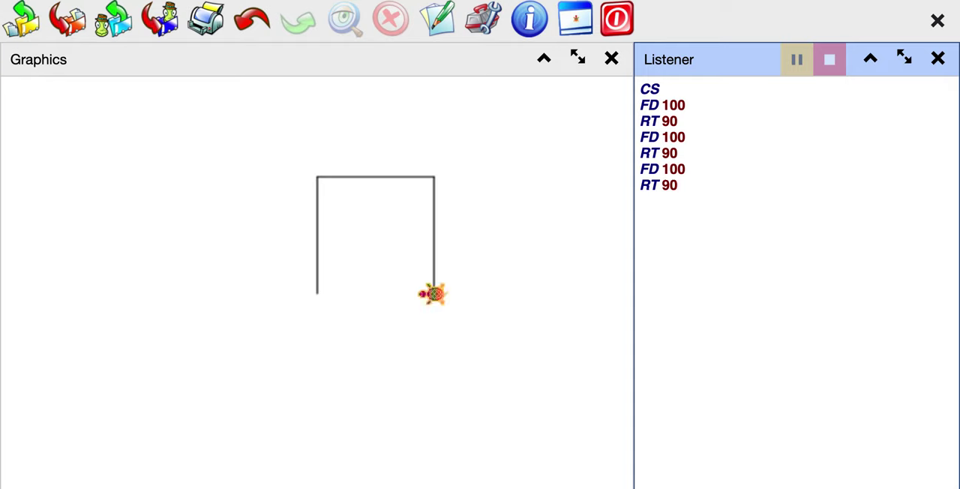
text(FD 100)
key(Return)
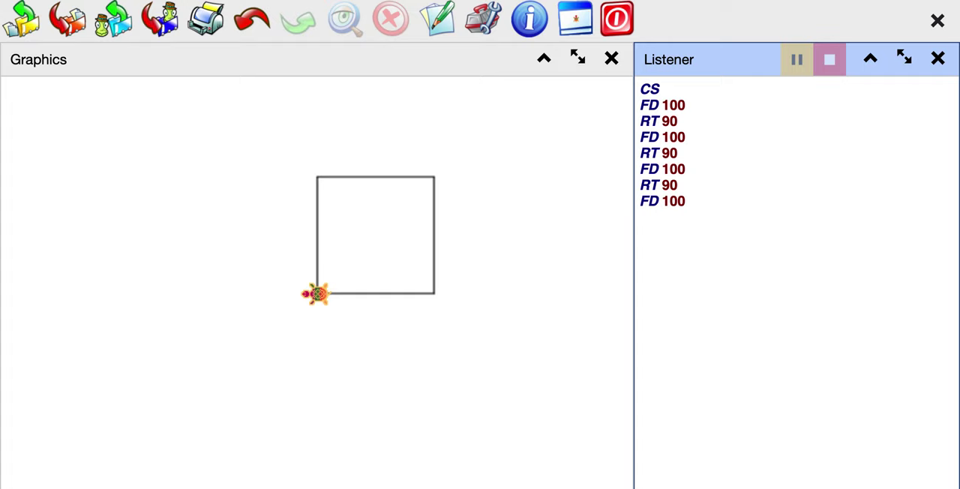
text(cs)
Step: Clear with CS and redraw the square using REPEAT 4 [FD 100 RT 90]
key(Return)
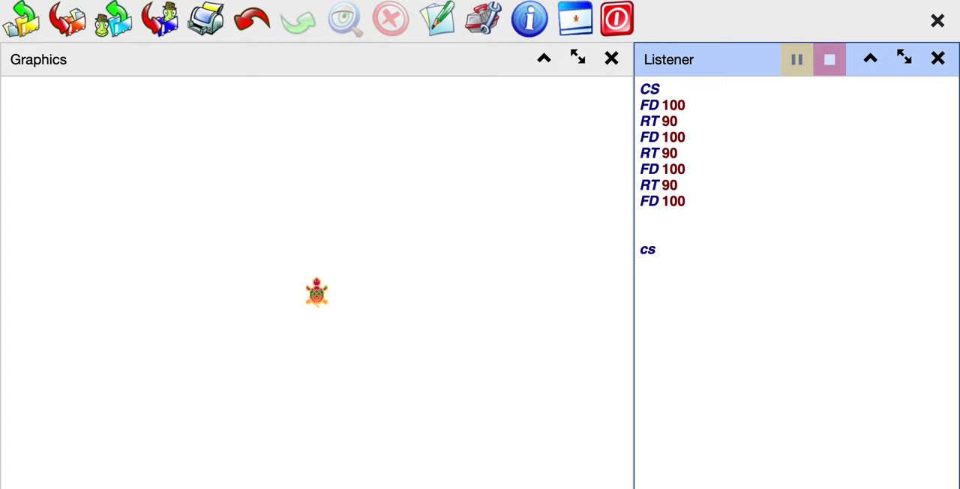
text(REPEAT)
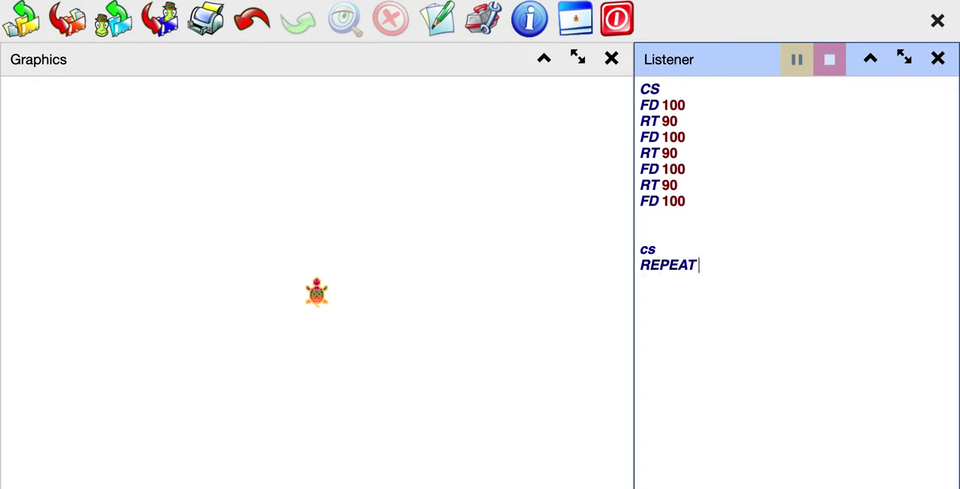
text( 4)
text( [)
drag(640, 105, 680, 136)
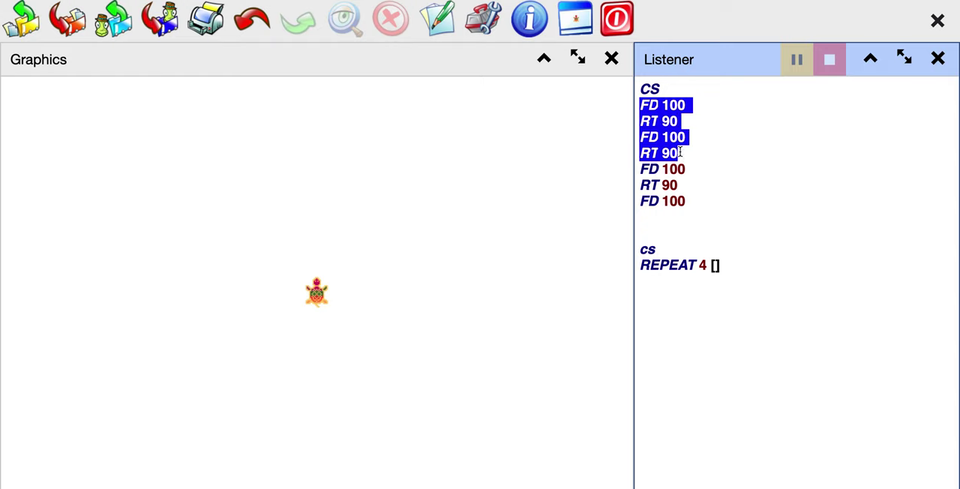
drag(680, 137, 686, 201)
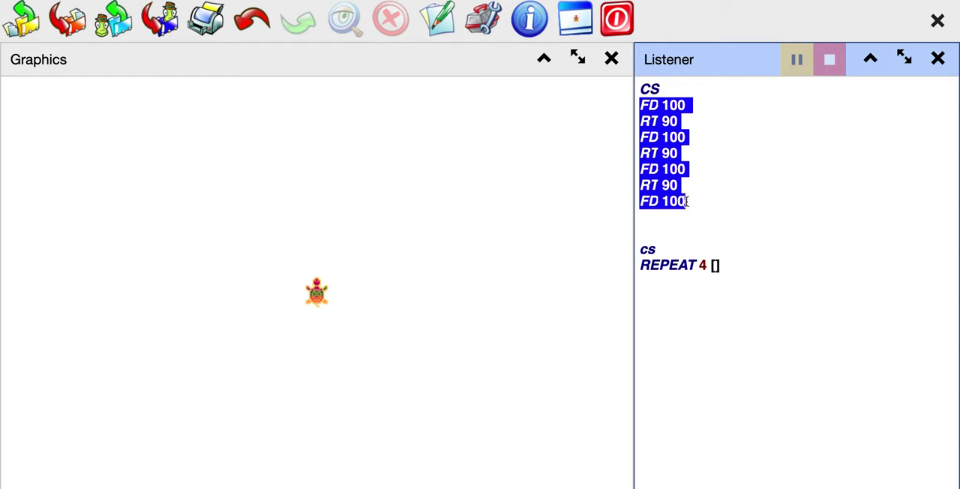
click(715, 266)
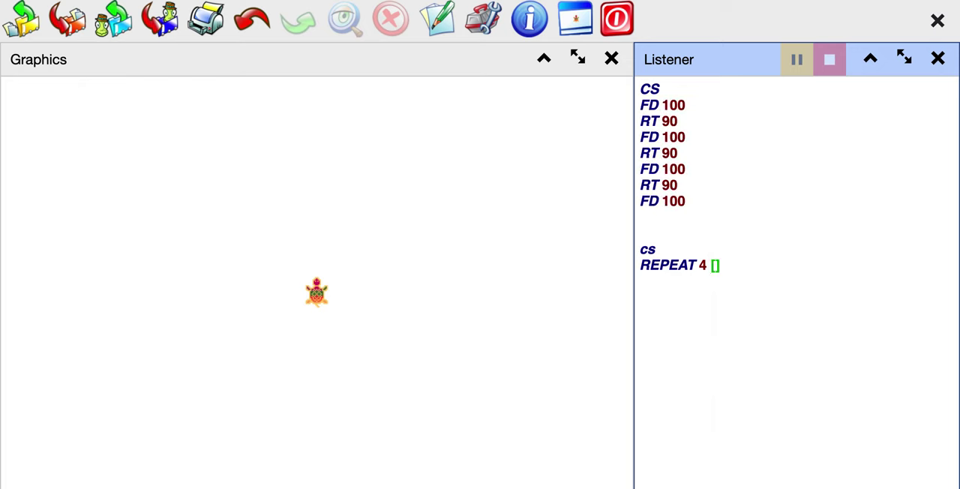
text(FD)
text( 100 RT )
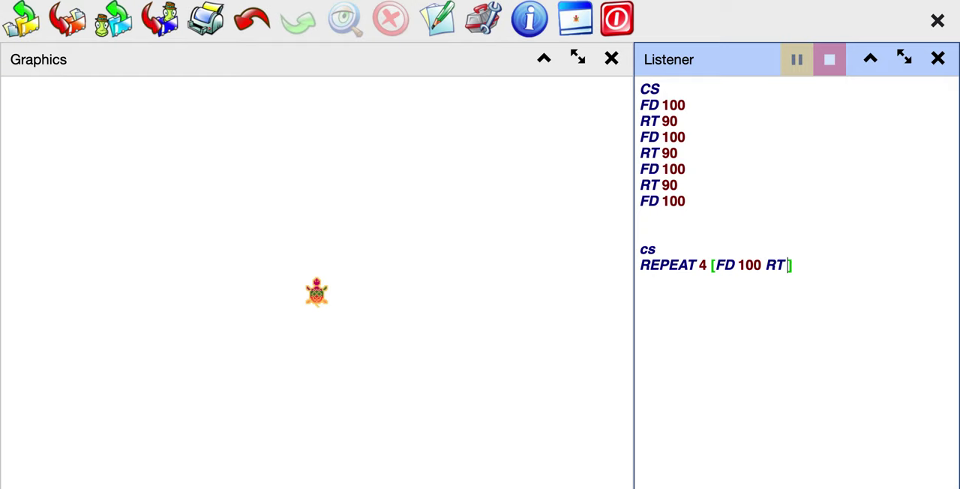
text(90)
key(Return)
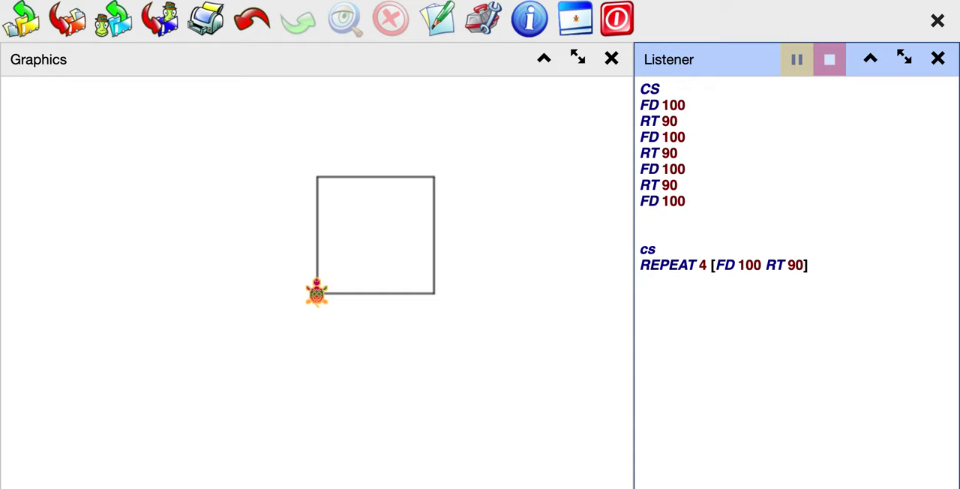
key(Return)
key(Return)
text(; CIRCLE)
Step: Under a '; CIRCLE' comment, run REPEAT 36 [FD 10 RT 10] to draw the circle
key(Return)
text(REP)
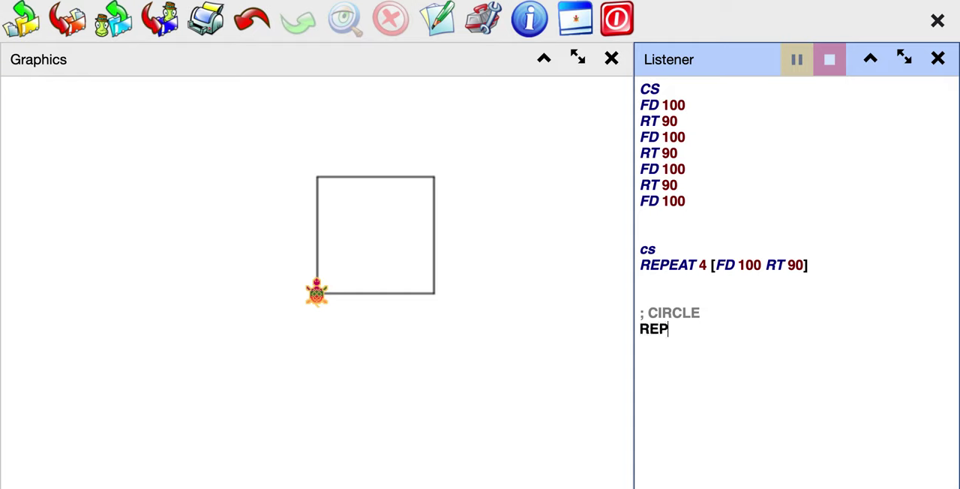
text(EAT )
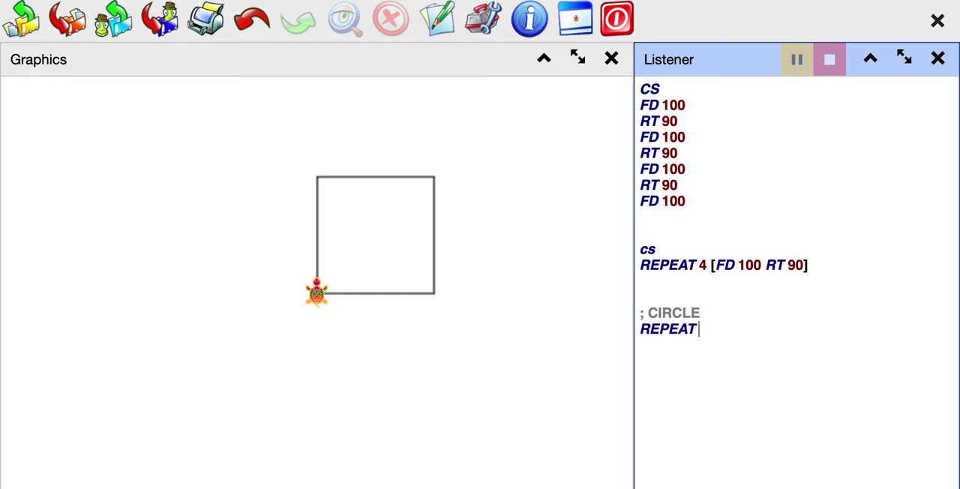
text(36)
text( [F)
text(D 10)
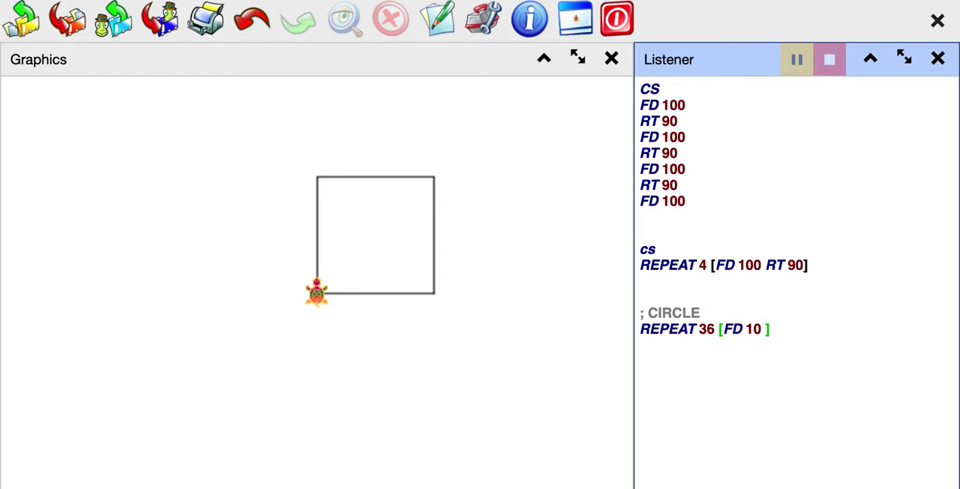
text( RT 10)
key(Return)
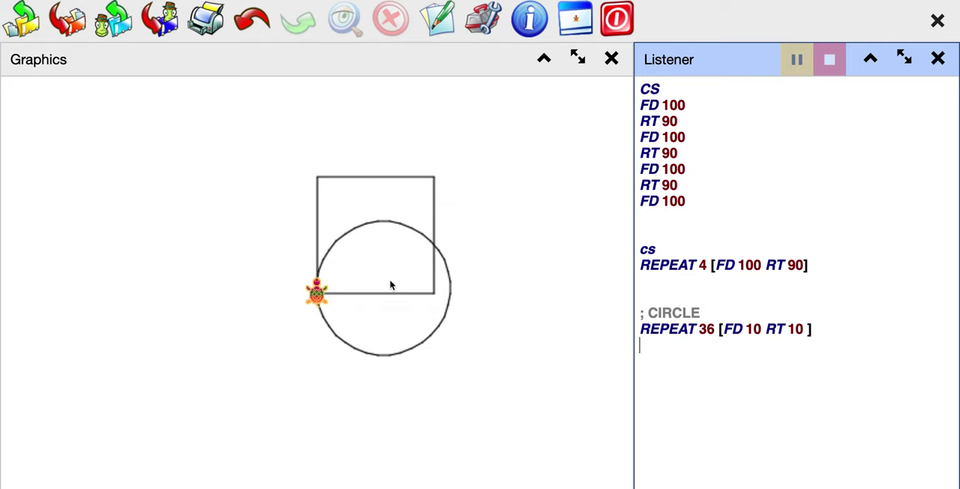
Step: Move the turtle to 50 50 with setxy, then undo the stray diagonal line
key(Return)
key(Return)
text(se)
text(txy)
text( 50)
key(BackSpace)
key(BackSpace)
text([50 50 ])
key(Return)
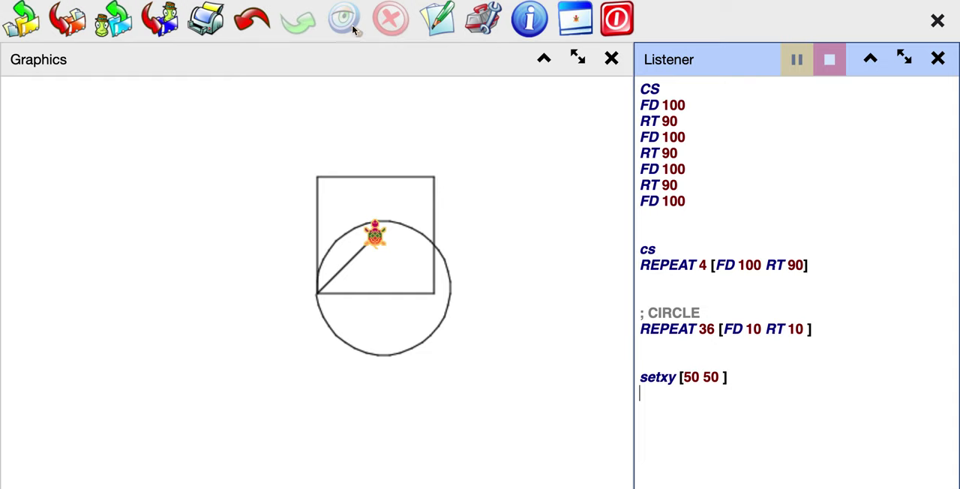
click(253, 18)
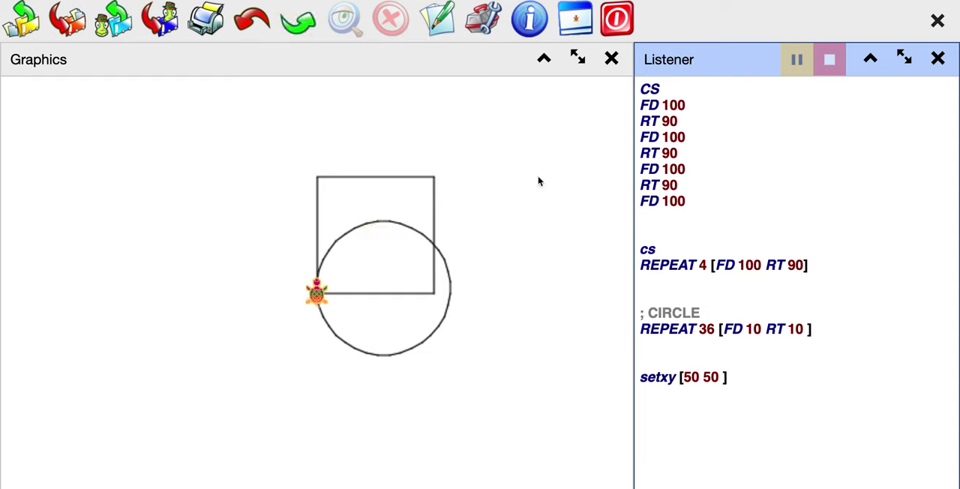
text(pu)
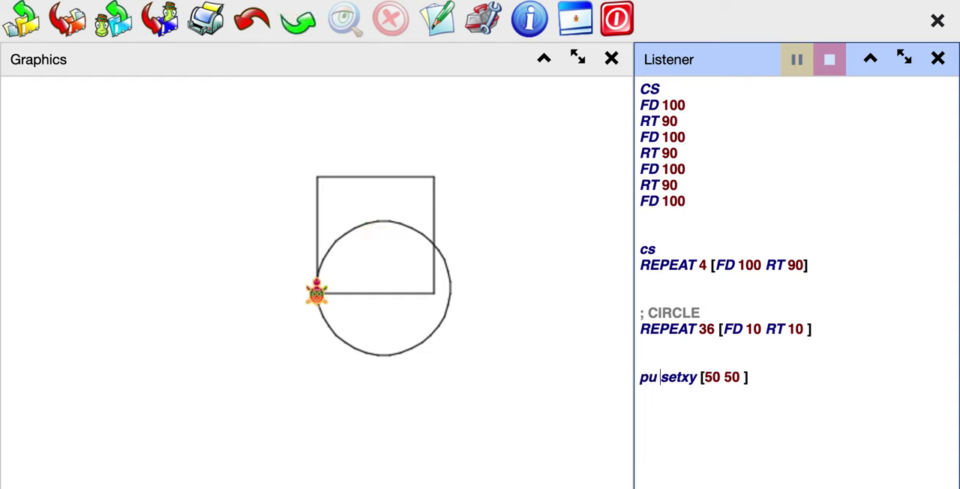
Step: Move to 50 50 without drawing using pu setxy [50 50] pd
key(Right)
key(Right)
key(Right)
key(BackSpace)
key(Right)
text(pd)
key(Return)
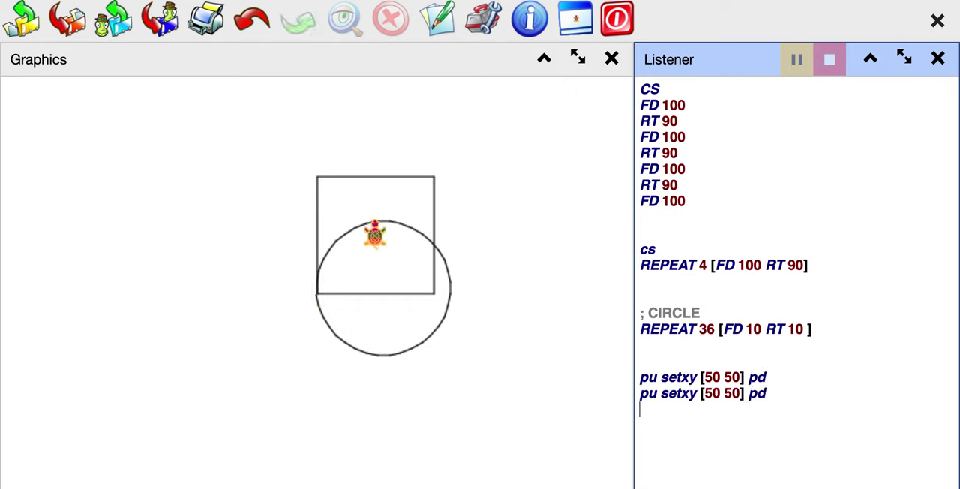
text(FILL)
Step: Fill the circle's part inside the square black and copy the pu setxy line below
key(Return)
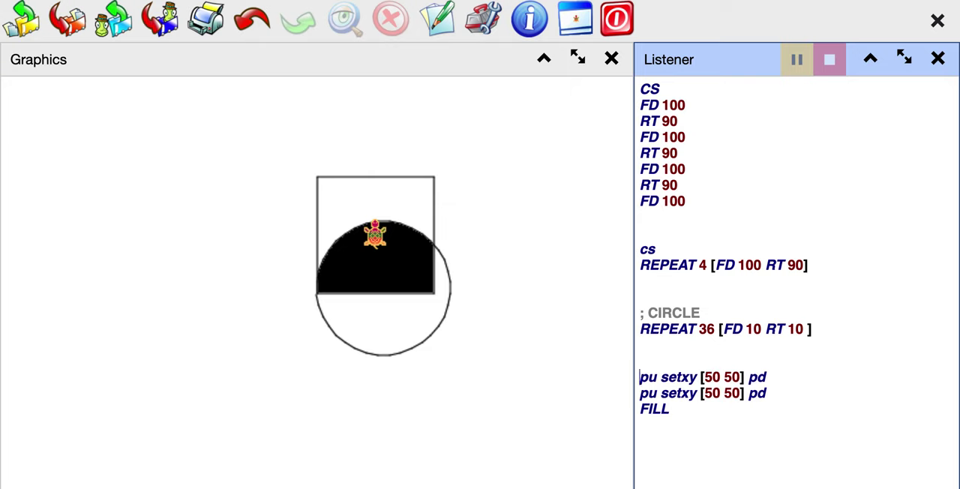
triple_click(702, 377)
key(ctrl+c)
click(675, 425)
key(ctrl+v)
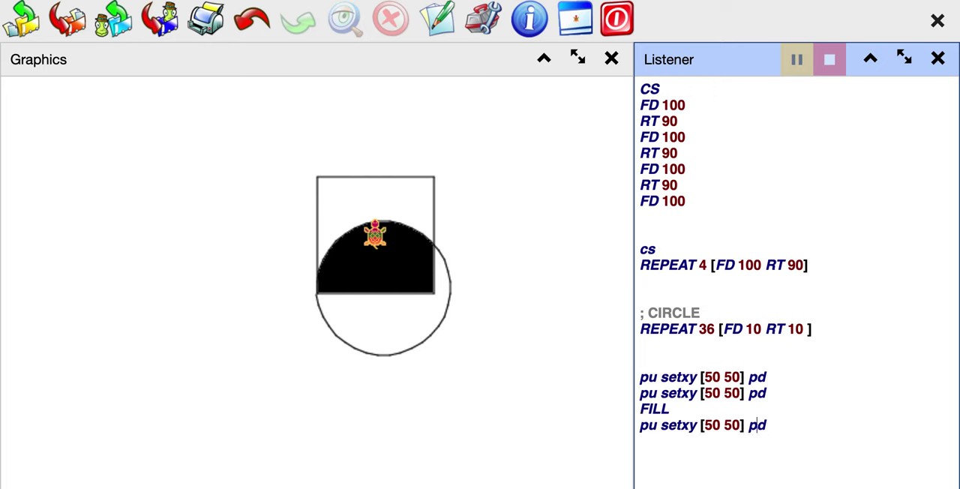
Step: Move the turtle to 60 70 and fill the rest of the square black
key(Left)
key(Left)
key(Left)
key(BackSpace)
key(BackSpace)
text(6)
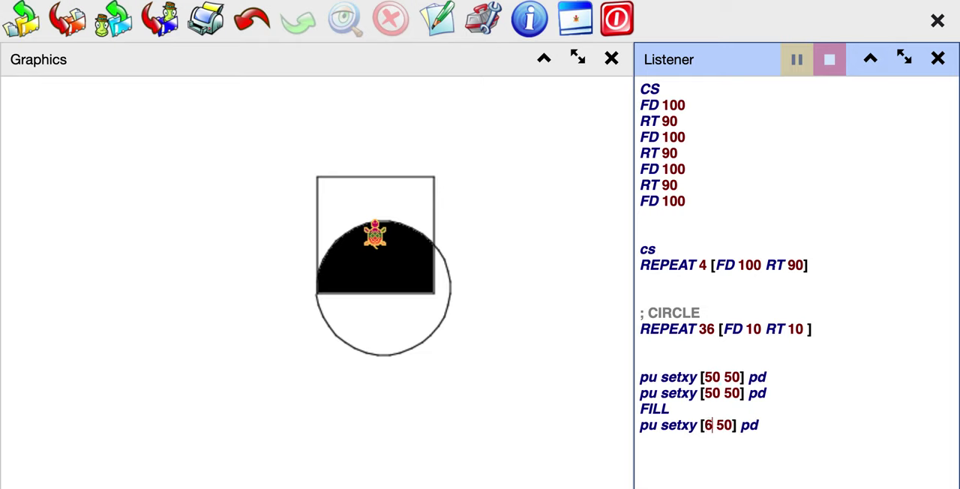
text(0)
key(Return)
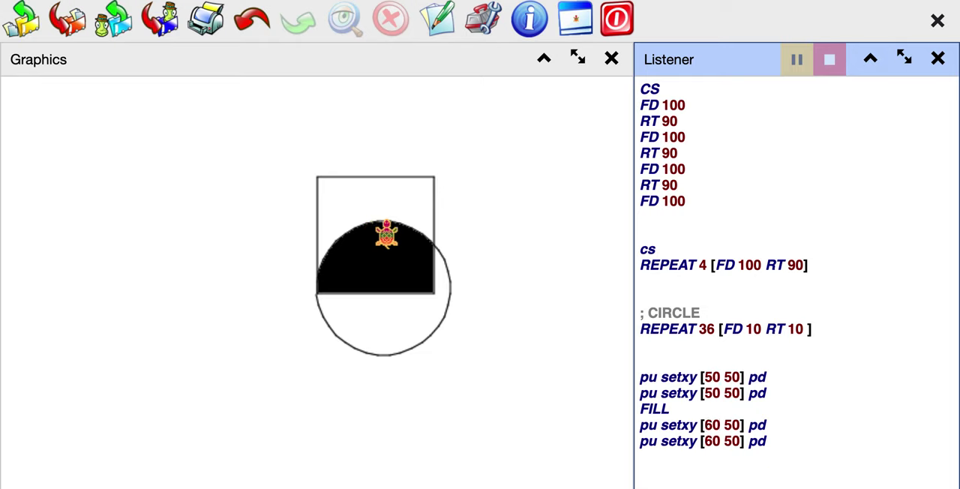
key(Up)
key(Left)
key(Left)
key(Left)
key(Left)
key(Left)
key(Left)
key(Delete)
text(7)
key(Return)
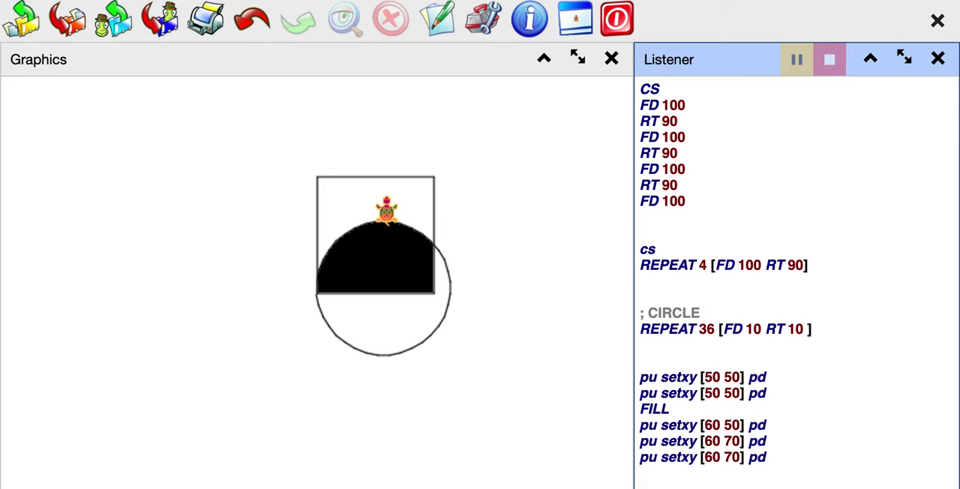
text(FILL)
key(Return)
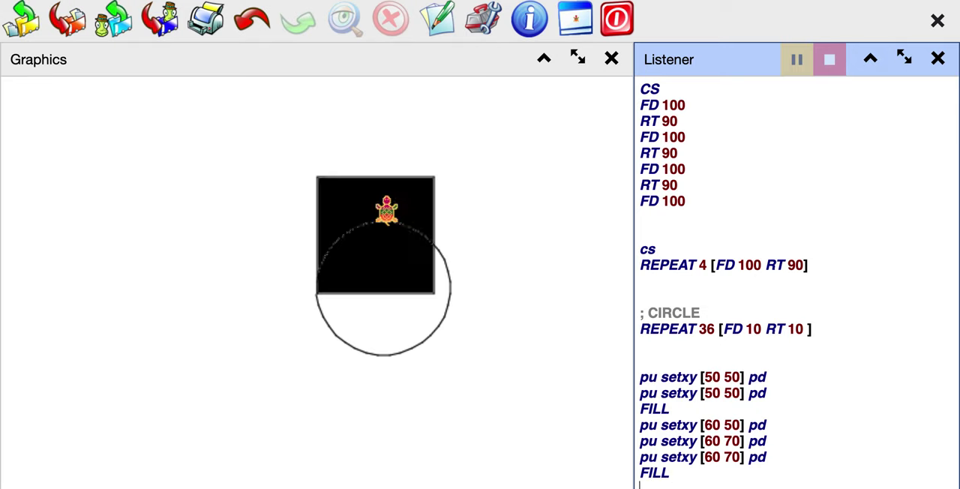